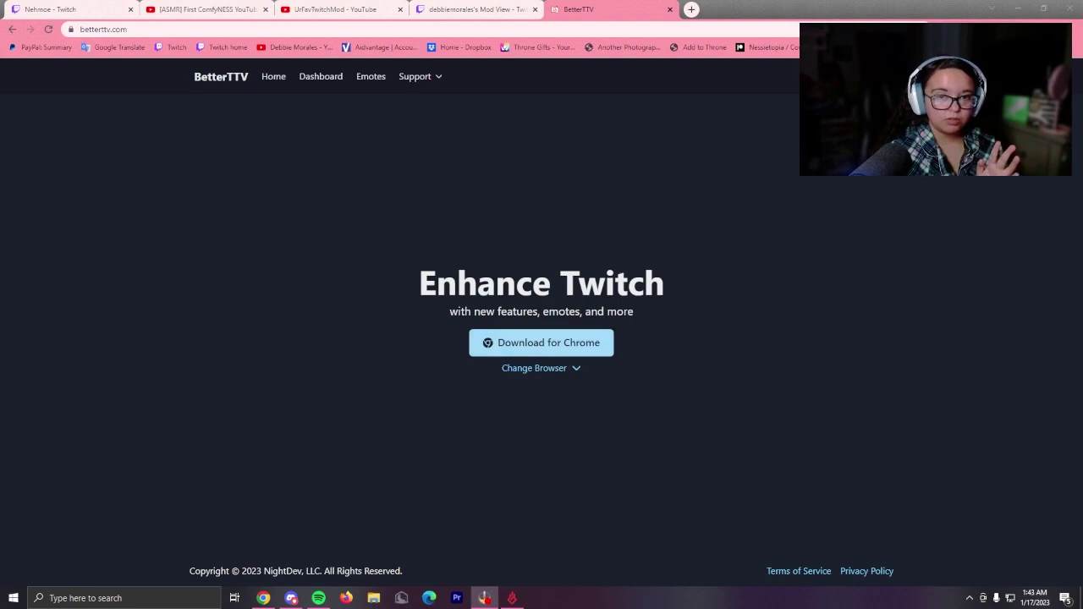
Check which browsers the extension is offered for in the Change Browser list, then close it.
{"action": "left_click", "coordinate": [521, 370]}
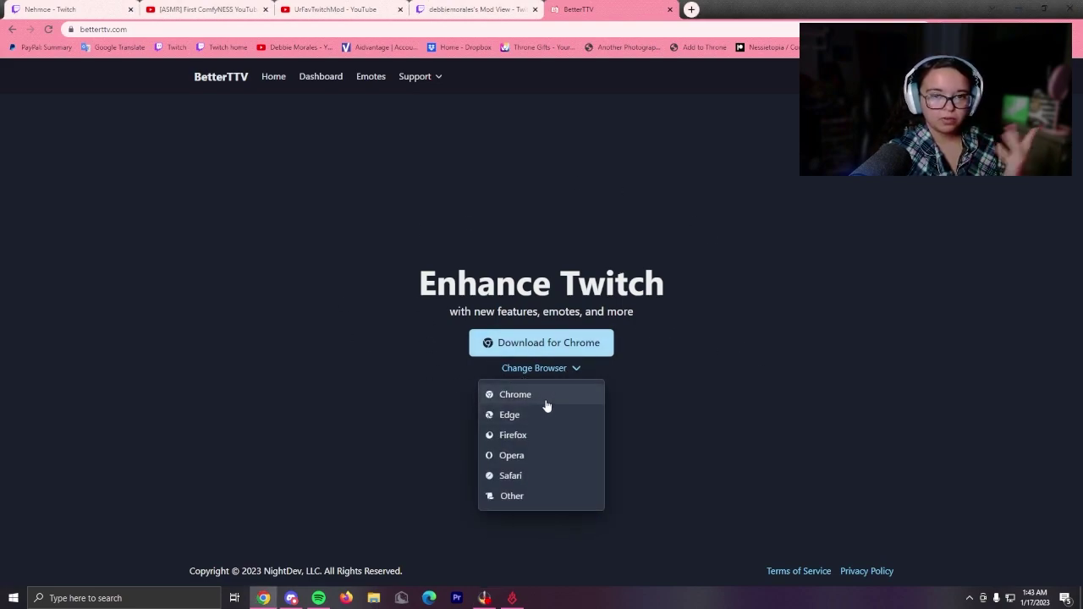
{"action": "left_click", "coordinate": [661, 422]}
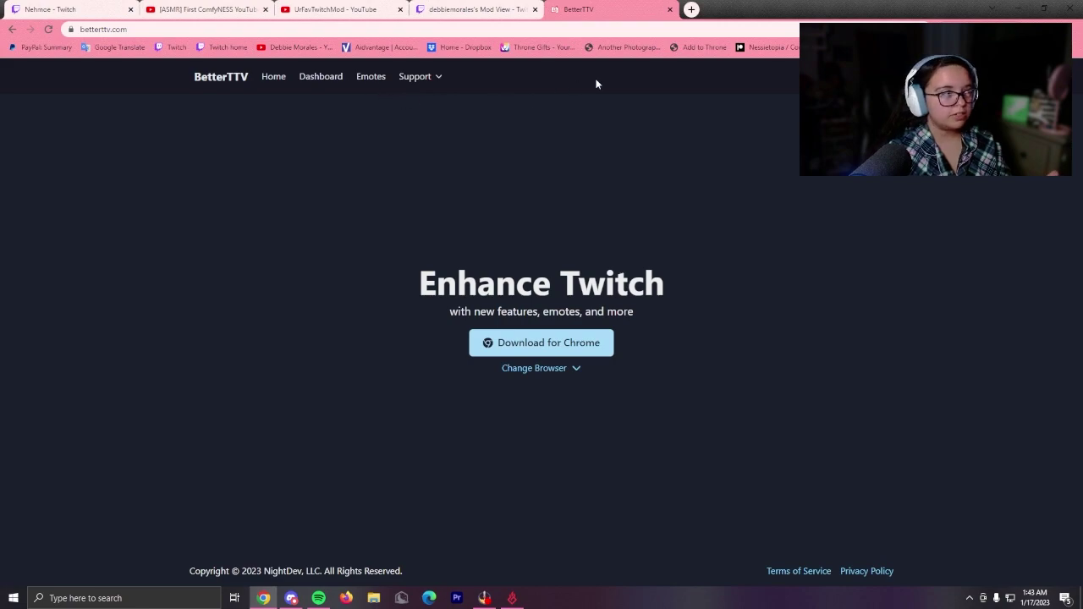
Open the channel's emote dashboard and view its Bots, Editors and Connections pages.
{"action": "left_click", "coordinate": [372, 82]}
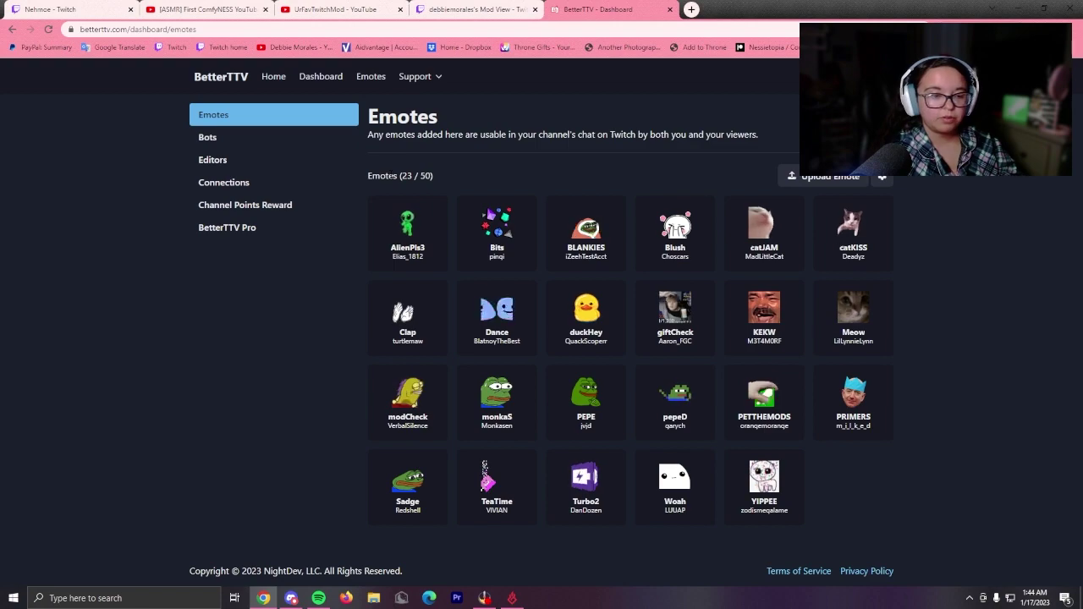
{"action": "left_click", "coordinate": [269, 142]}
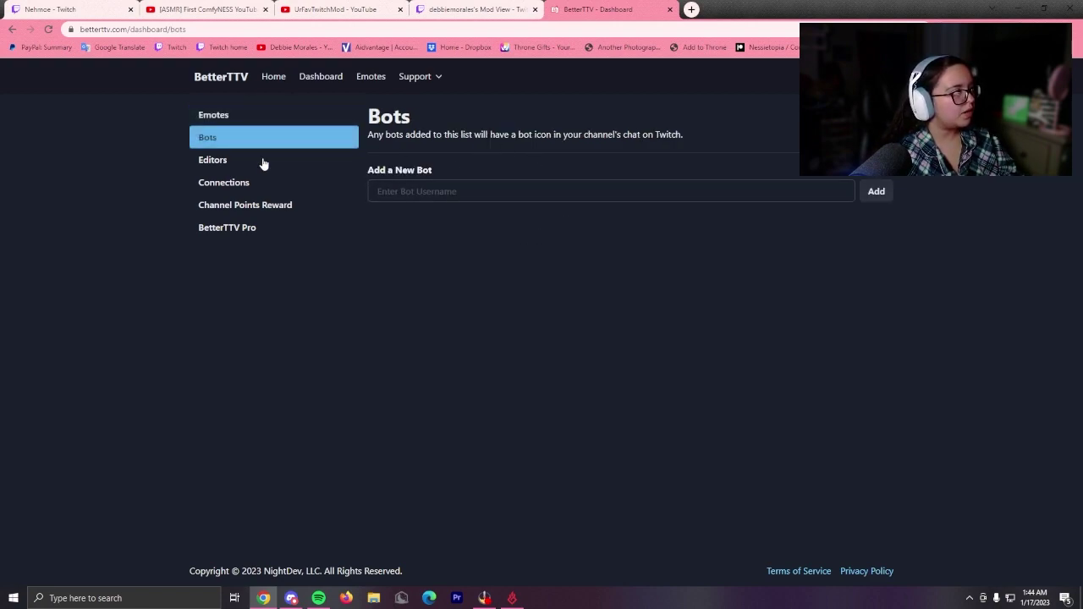
{"action": "left_click", "coordinate": [263, 164]}
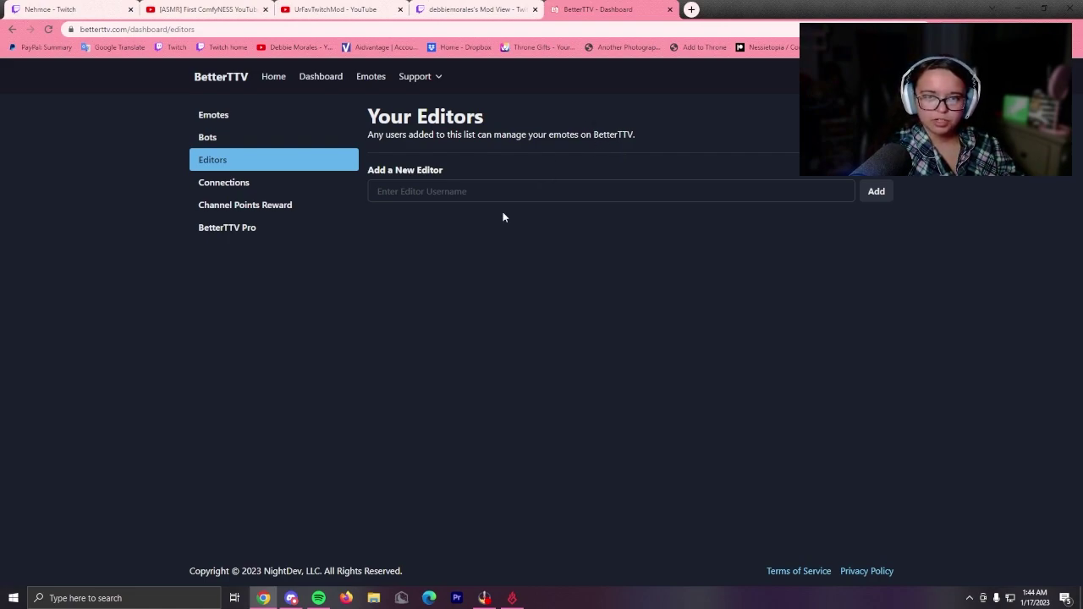
{"action": "left_click", "coordinate": [271, 187]}
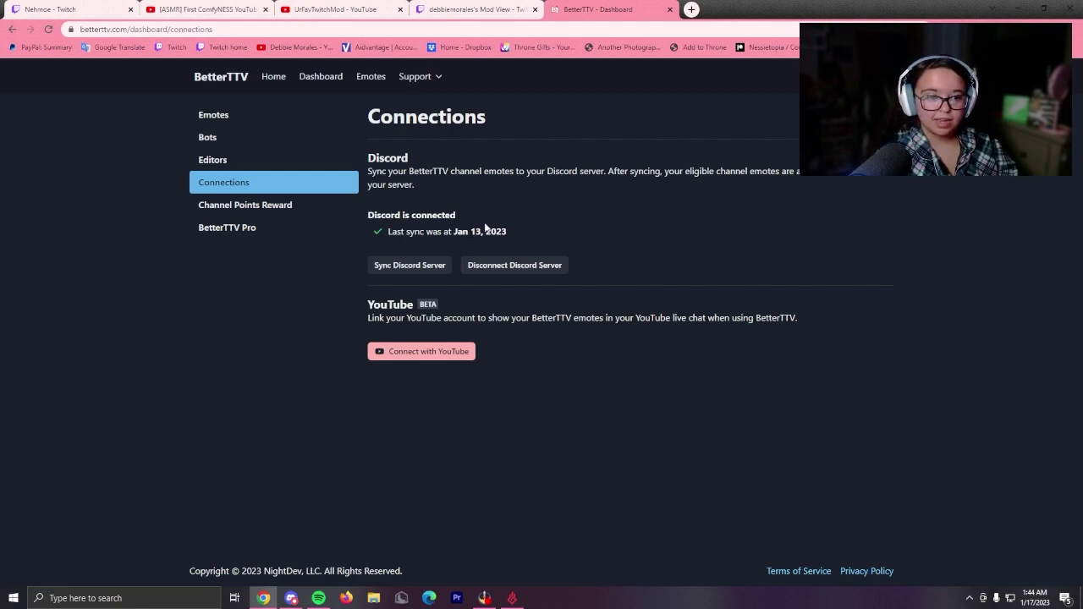
View the Channel Points Reward and BetterTTV Pro pages, then return to the channel's emote list.
{"action": "left_click", "coordinate": [242, 207]}
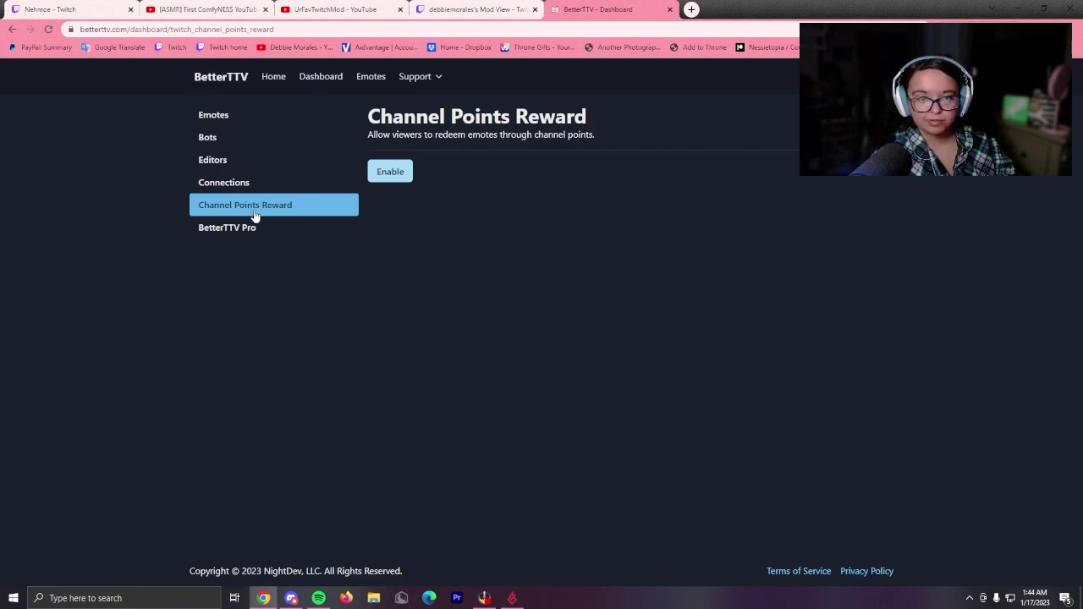
{"action": "left_click", "coordinate": [254, 230]}
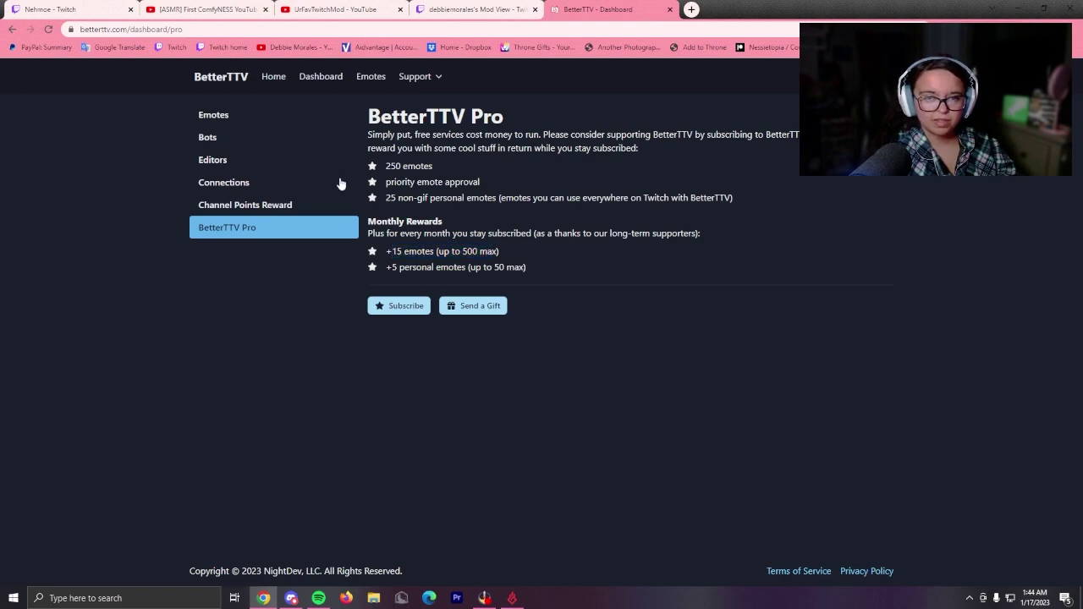
{"action": "left_click", "coordinate": [215, 115]}
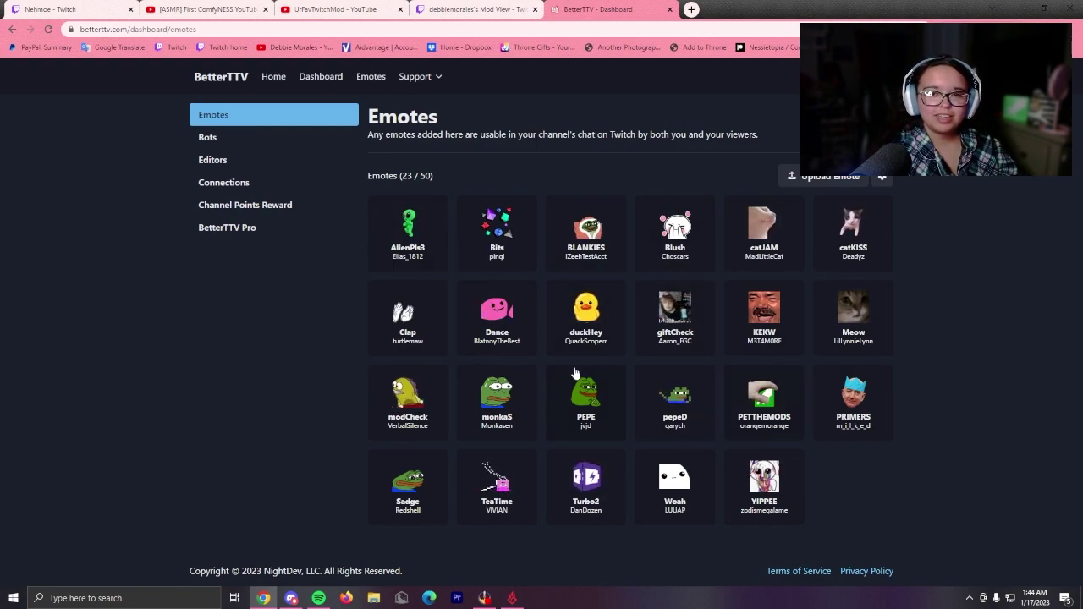
Browse the Top Emotes library and open the peepoHey emote's page.
{"action": "left_click", "coordinate": [369, 82]}
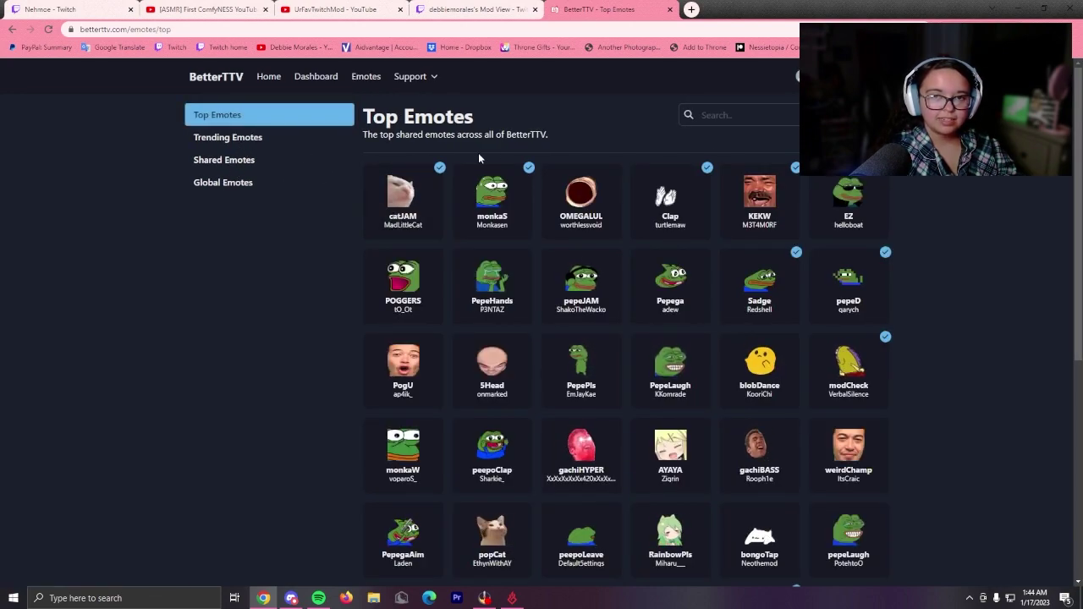
{"action": "scroll", "coordinate": [600, 253], "scroll_direction": "down", "scroll_amount": 2}
{"action": "scroll", "coordinate": [599, 256], "scroll_direction": "down", "scroll_amount": 2}
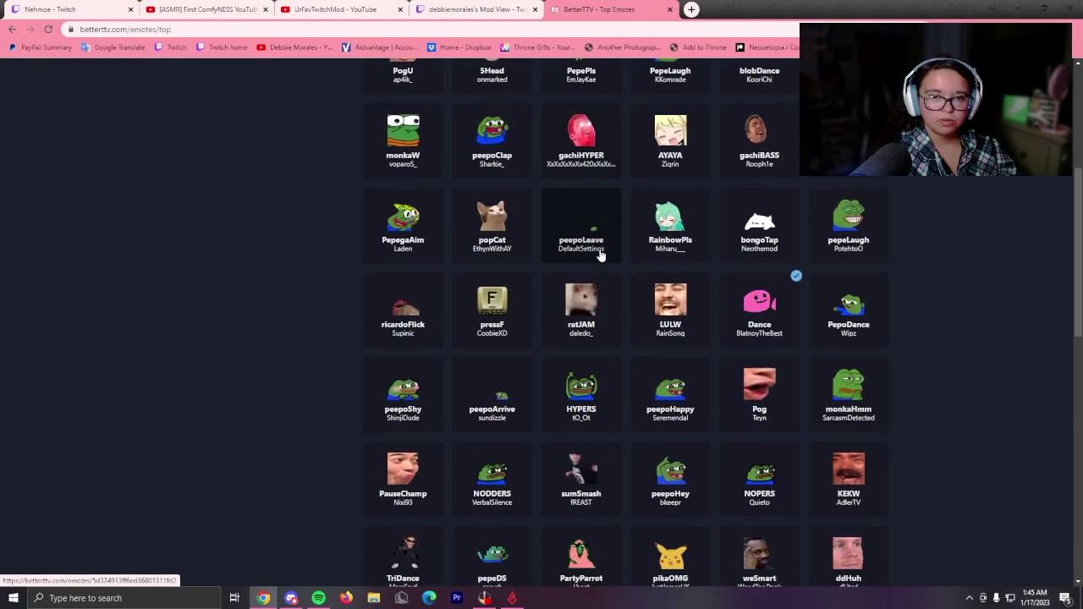
{"action": "scroll", "coordinate": [595, 329], "scroll_direction": "down", "scroll_amount": 2}
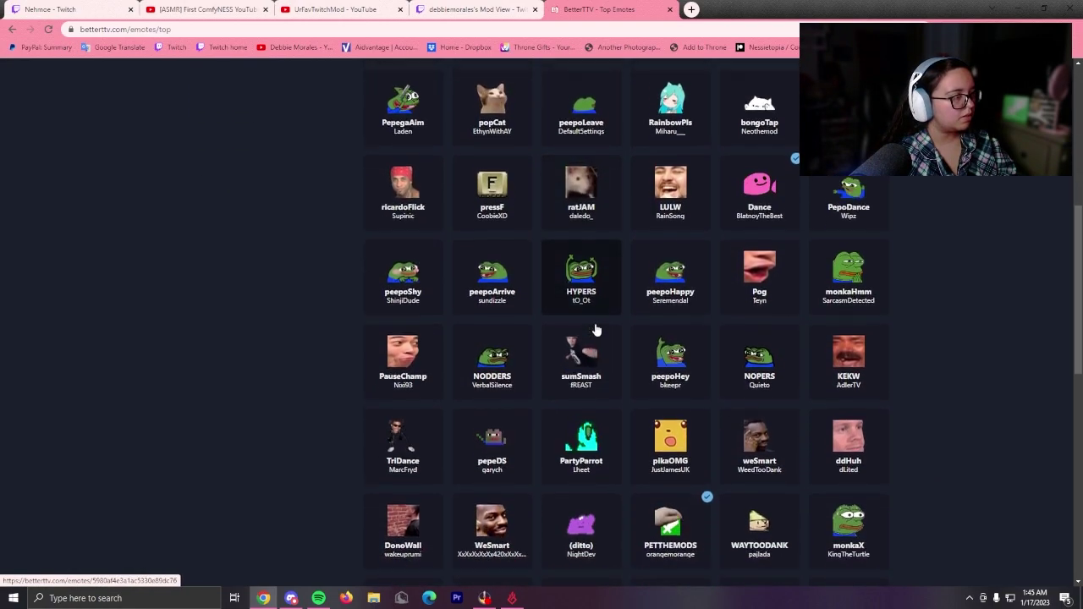
{"action": "left_click", "coordinate": [665, 338]}
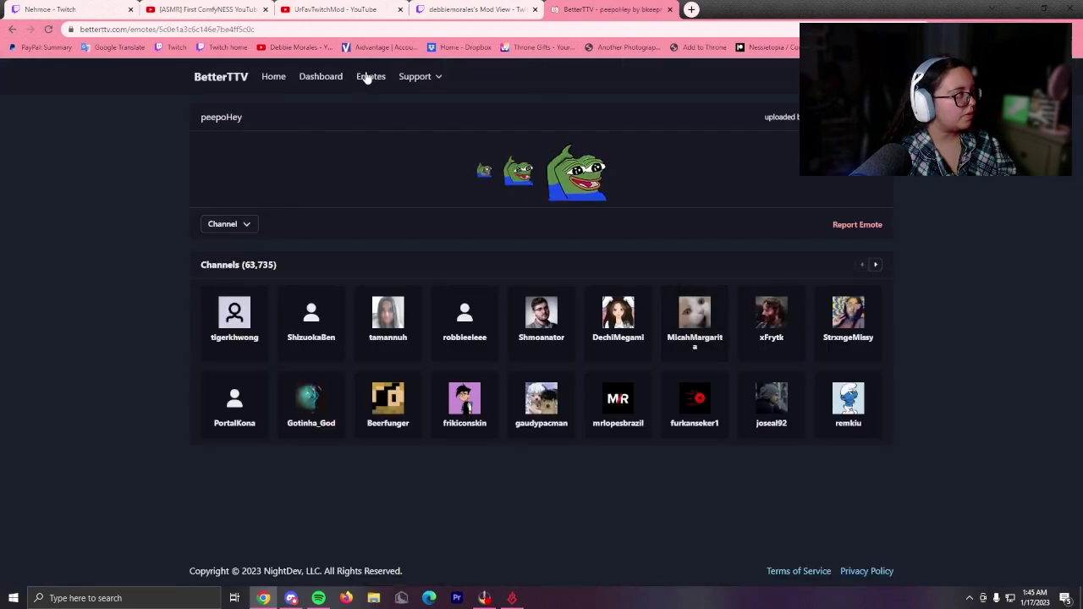
Go back to the Top Emotes list and scroll through it.
{"action": "left_click", "coordinate": [370, 77]}
{"action": "scroll", "coordinate": [624, 366], "scroll_direction": "down", "scroll_amount": 6}
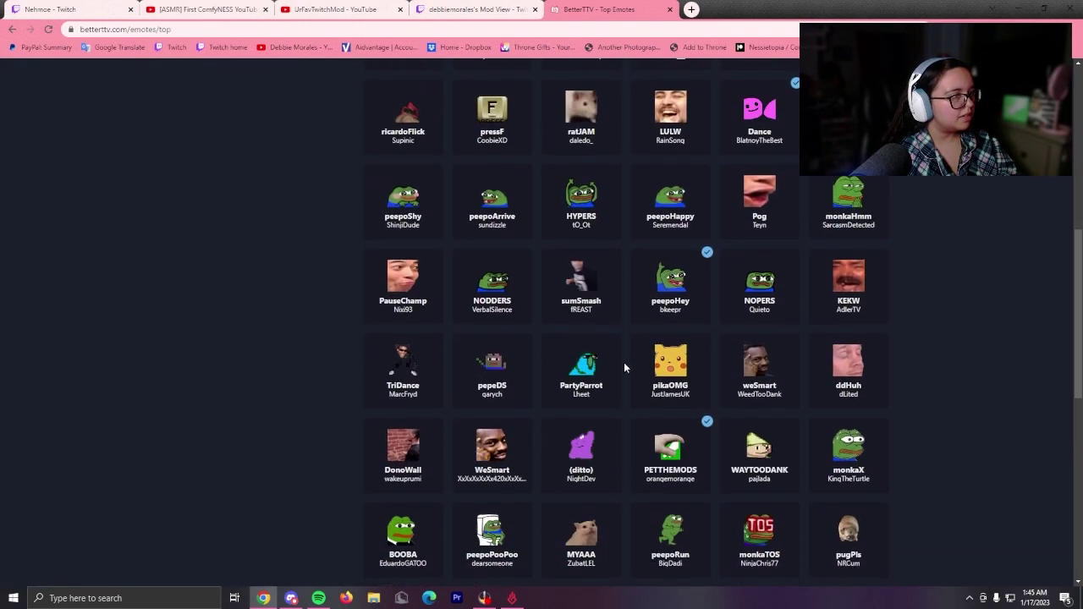
{"action": "scroll", "coordinate": [623, 362], "scroll_direction": "down", "scroll_amount": 7}
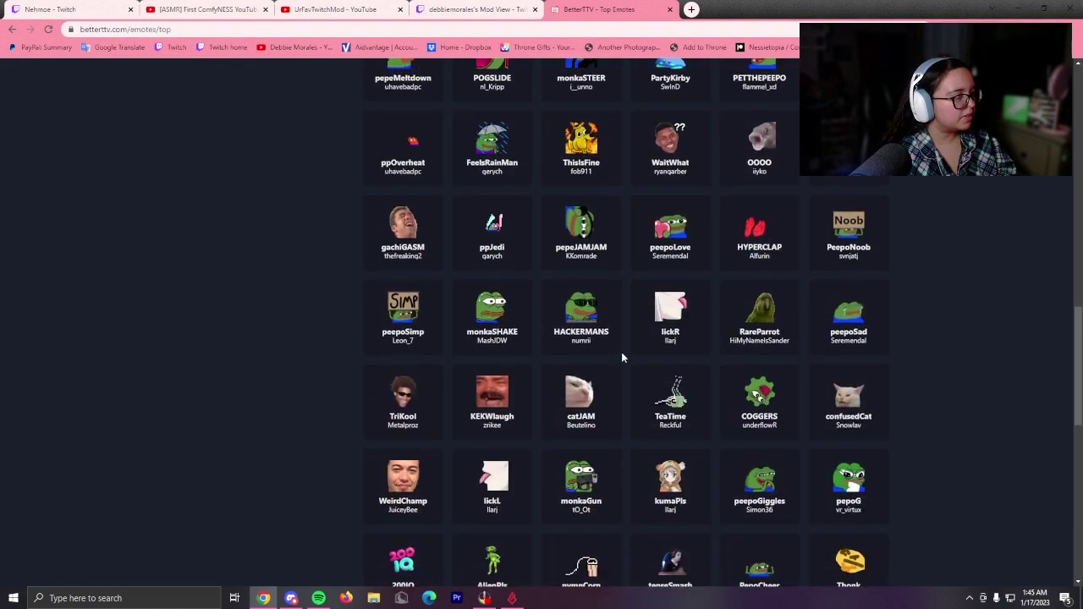
{"action": "scroll", "coordinate": [912, 457], "scroll_direction": "down", "scroll_amount": 3}
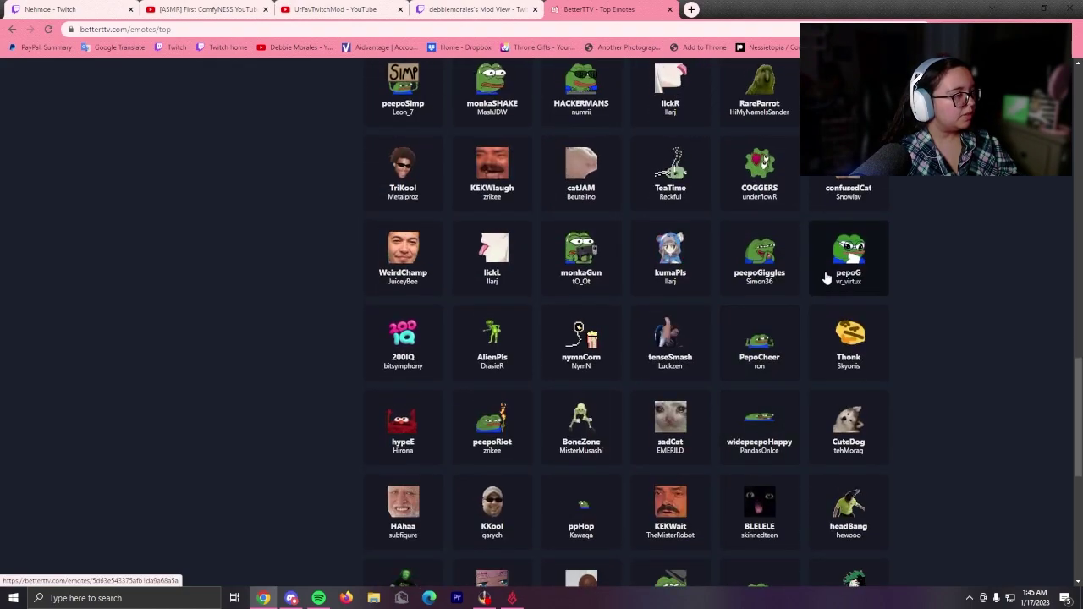
{"action": "scroll", "coordinate": [826, 278], "scroll_direction": "up", "scroll_amount": 2}
{"action": "scroll", "coordinate": [596, 386], "scroll_direction": "down", "scroll_amount": 4}
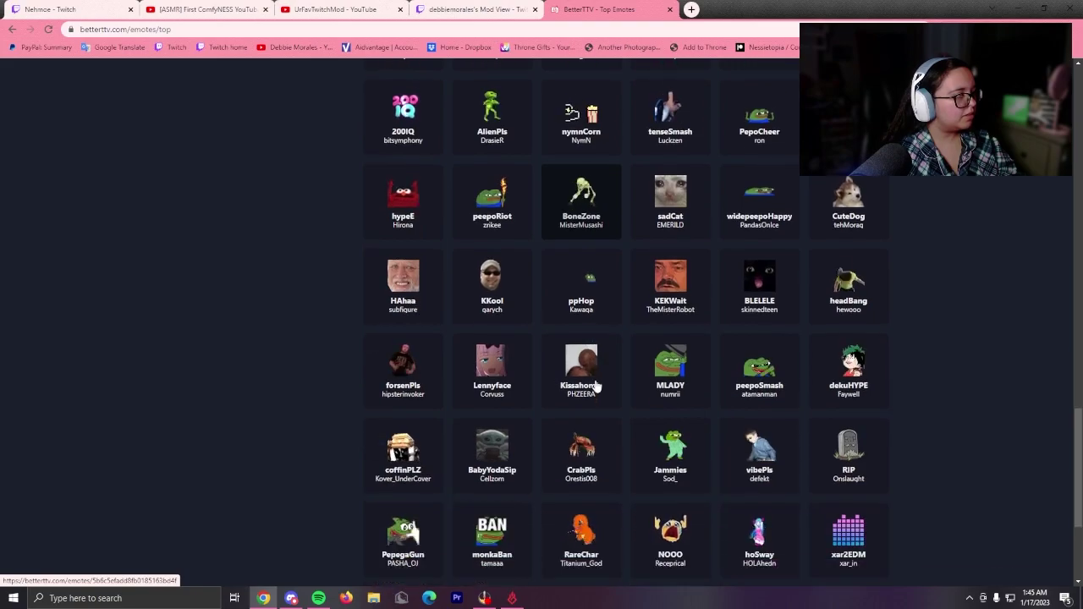
{"action": "scroll", "coordinate": [596, 386], "scroll_direction": "down", "scroll_amount": 2}
{"action": "scroll", "coordinate": [696, 369], "scroll_direction": "down", "scroll_amount": 3}
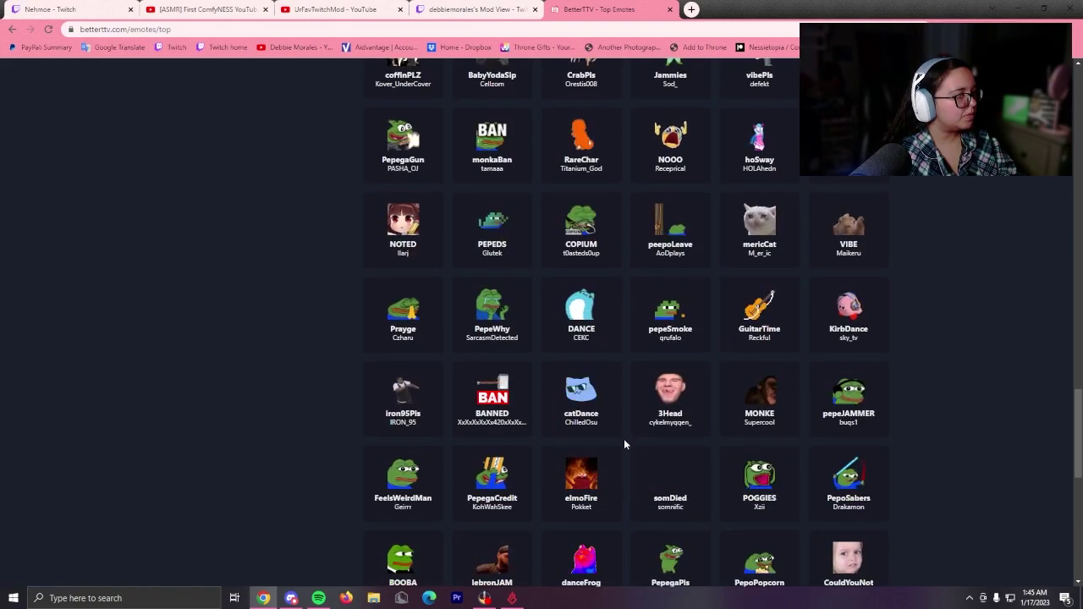
{"action": "scroll", "coordinate": [624, 443], "scroll_direction": "up", "scroll_amount": 15}
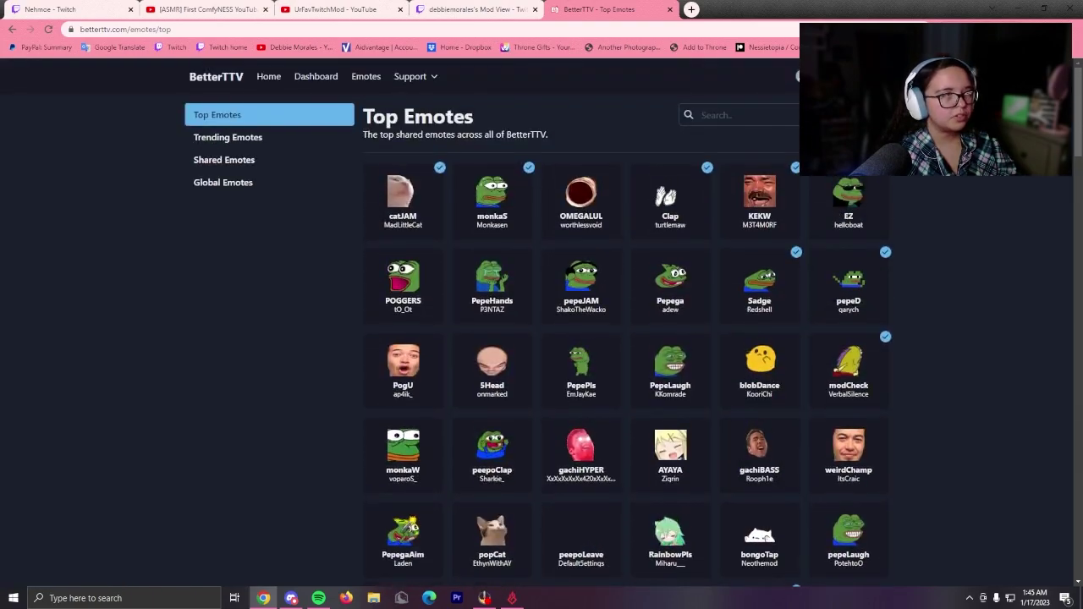
Search the shared emotes for 'pepeleave' and open the PepeLeave result.
{"action": "left_click", "coordinate": [736, 115]}
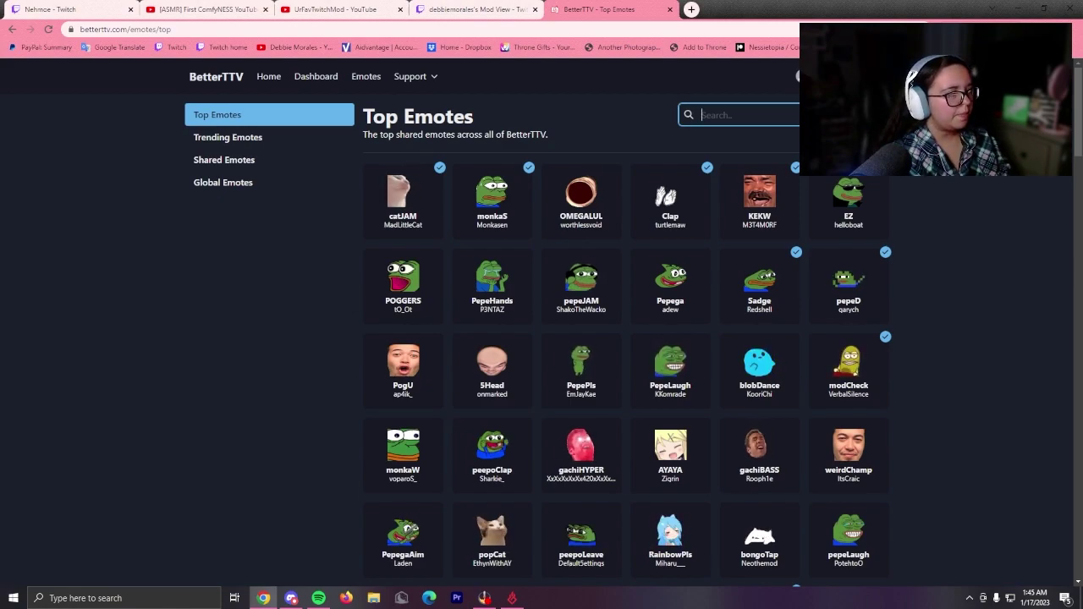
{"action": "type", "text": "pepeleave"}
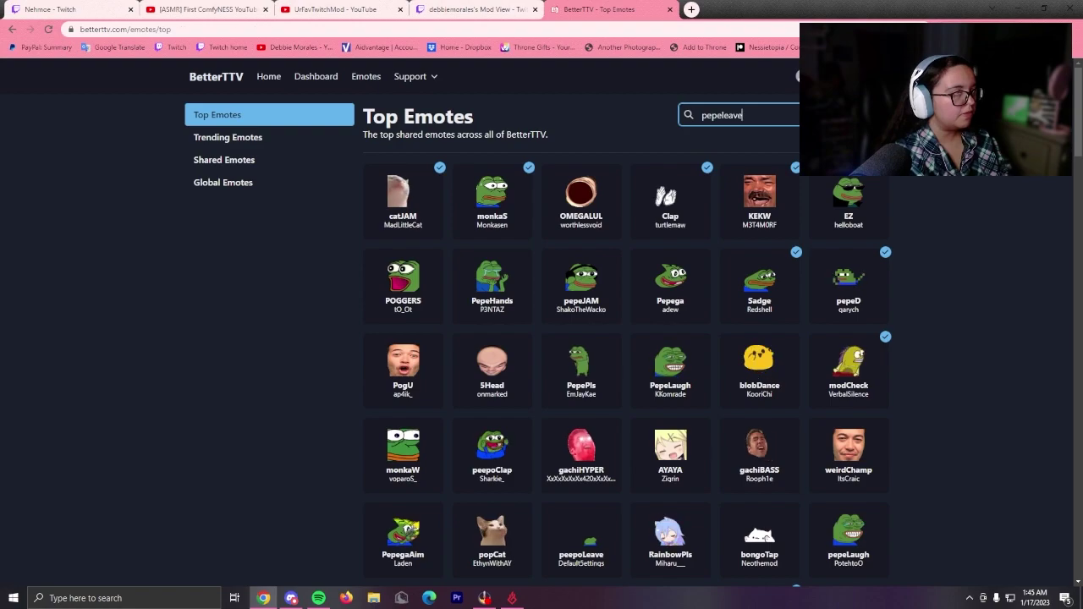
{"action": "key", "text": "Return"}
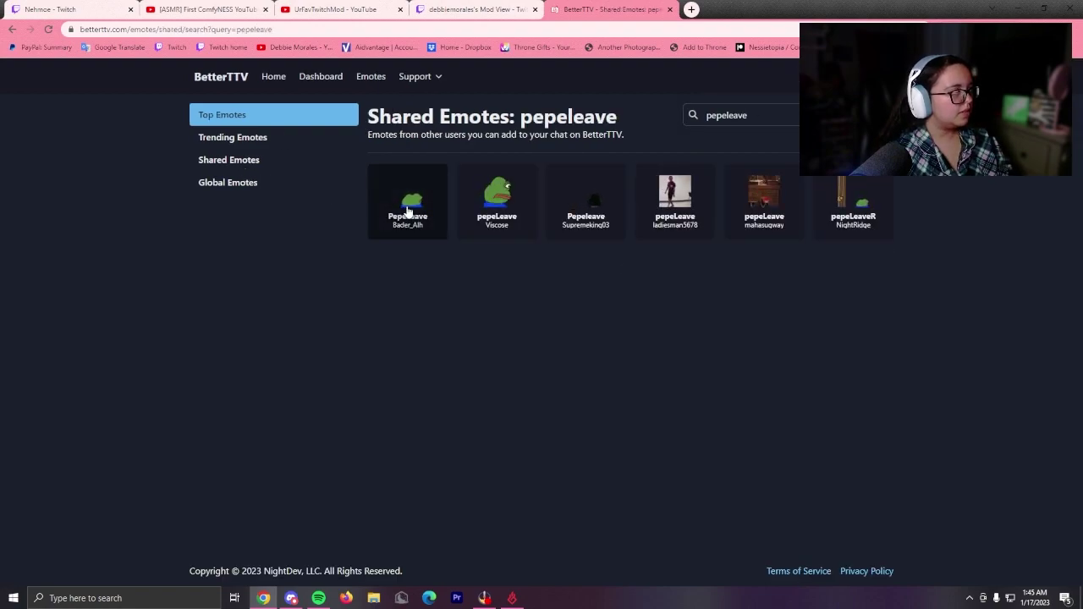
{"action": "left_click", "coordinate": [408, 199]}
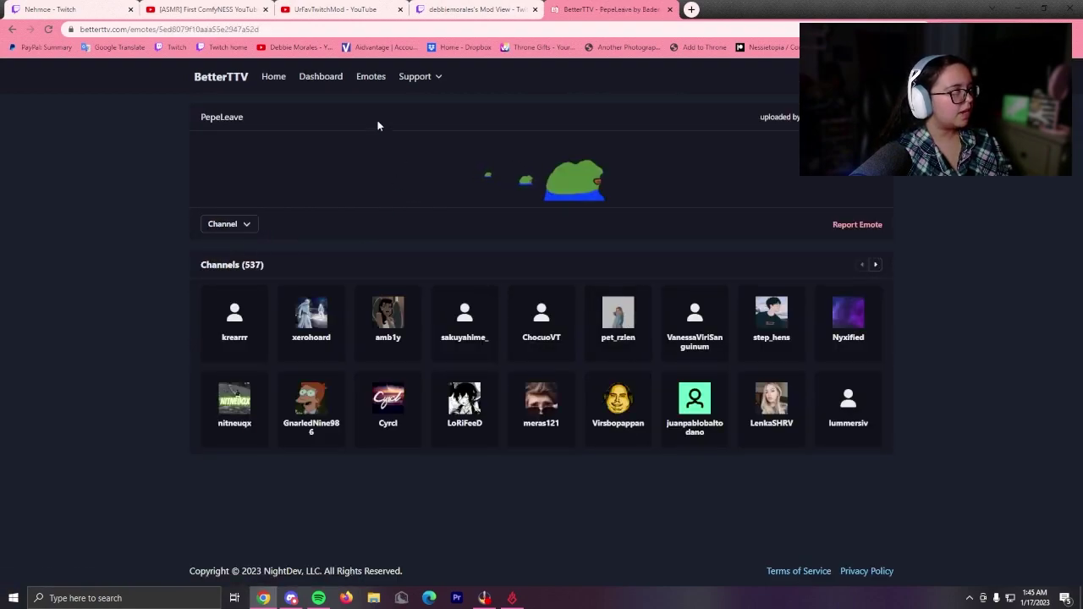
Review the channel's emote list, now at 25 of 50 emotes.
{"action": "left_click", "coordinate": [364, 84]}
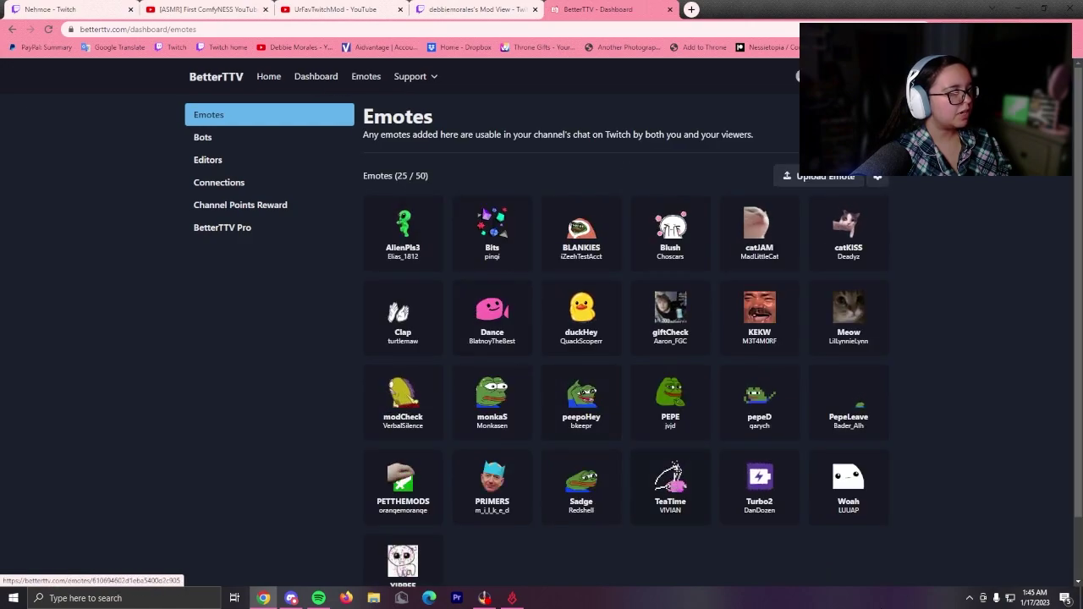
{"action": "scroll", "coordinate": [724, 460], "scroll_direction": "down", "scroll_amount": 2}
{"action": "scroll", "coordinate": [677, 482], "scroll_direction": "down", "scroll_amount": 1}
{"action": "scroll", "coordinate": [635, 465], "scroll_direction": "up", "scroll_amount": 2}
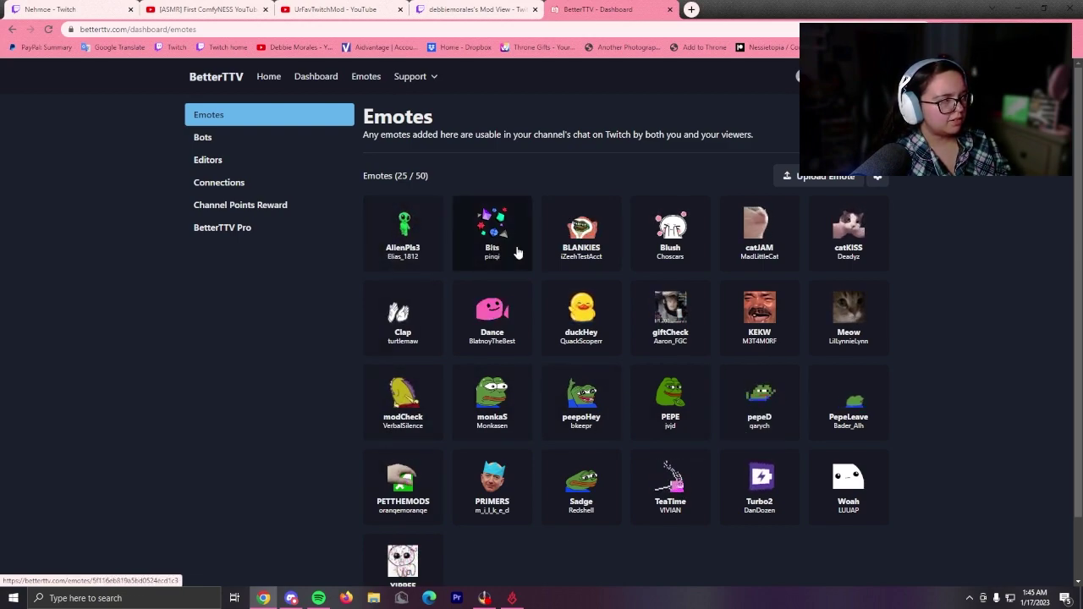
Browse the Top, Trending and Shared emote libraries.
{"action": "left_click", "coordinate": [365, 76]}
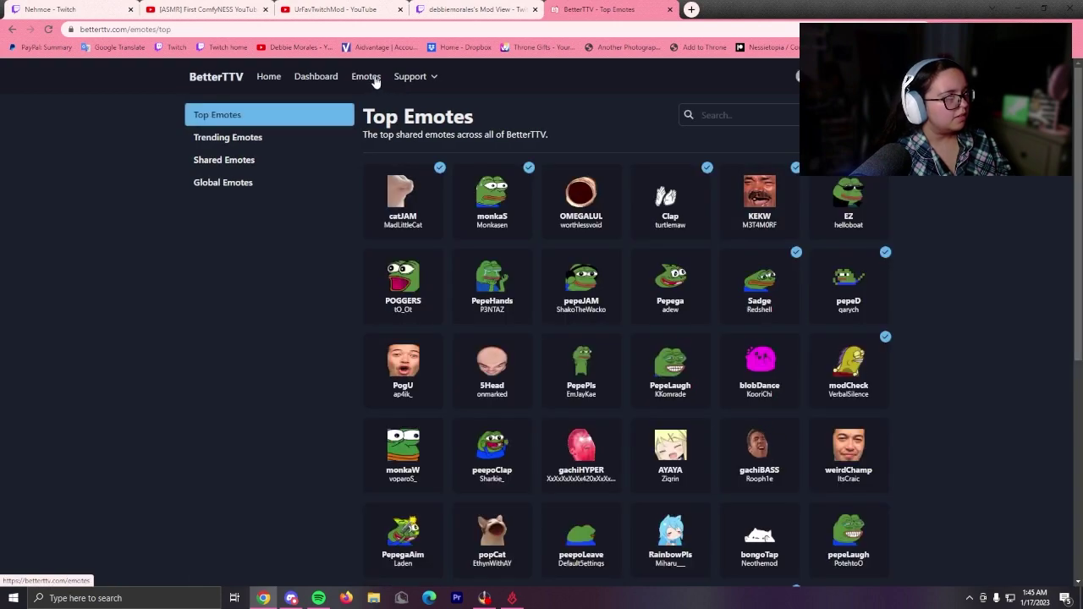
{"action": "left_click", "coordinate": [266, 138]}
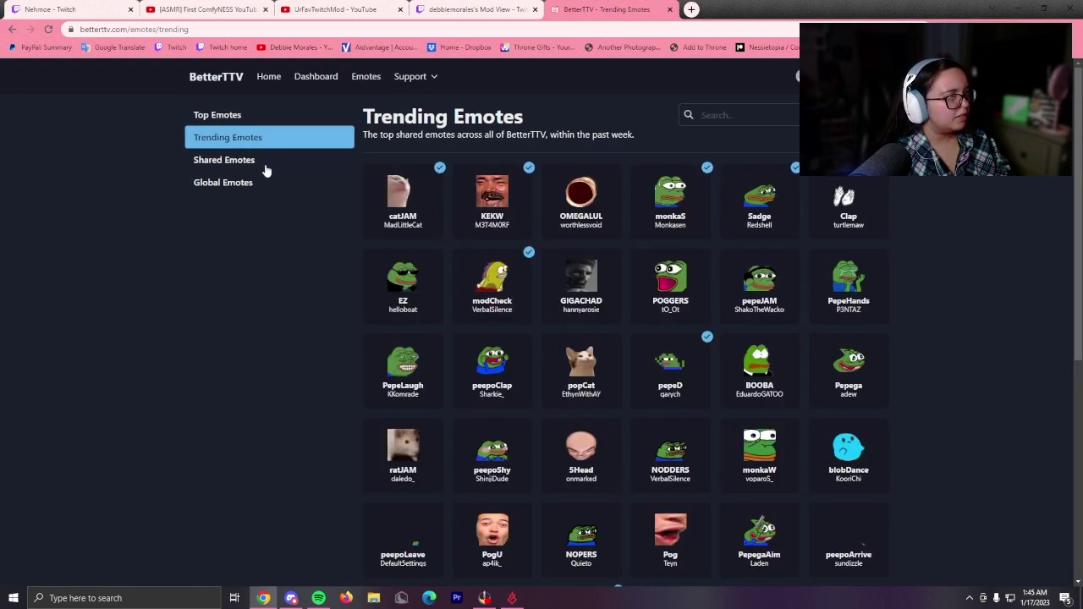
{"action": "left_click", "coordinate": [266, 166]}
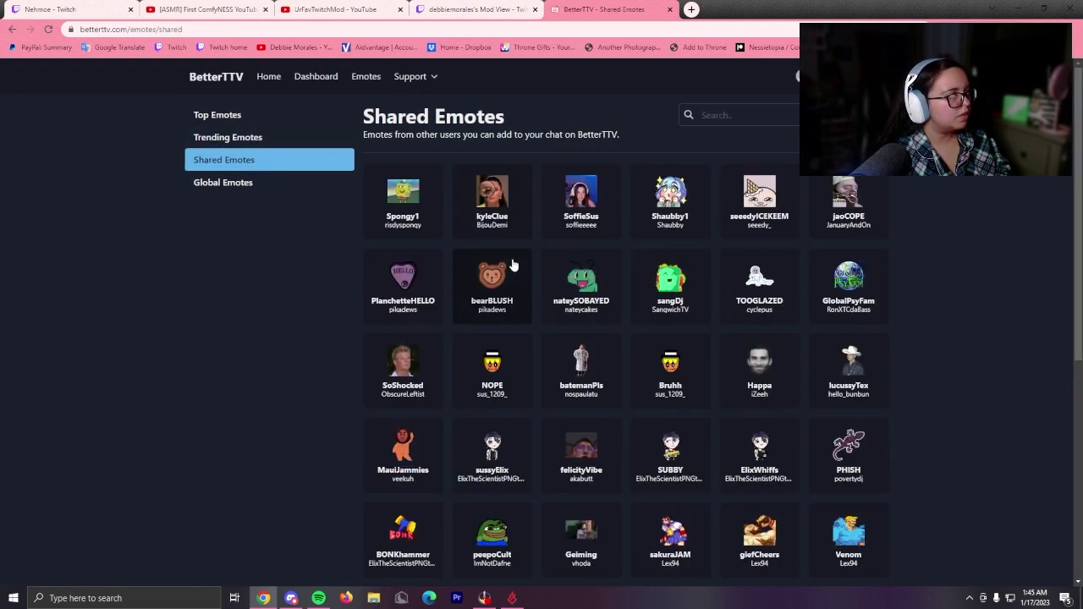
{"action": "scroll", "coordinate": [845, 283], "scroll_direction": "down", "scroll_amount": 2}
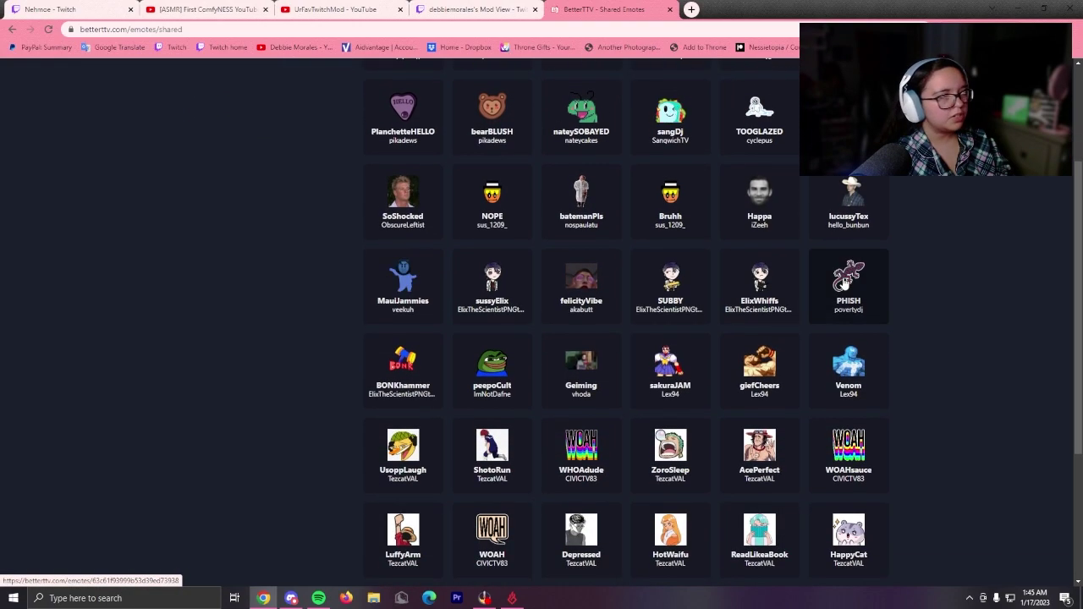
{"action": "scroll", "coordinate": [693, 254], "scroll_direction": "up", "scroll_amount": 2}
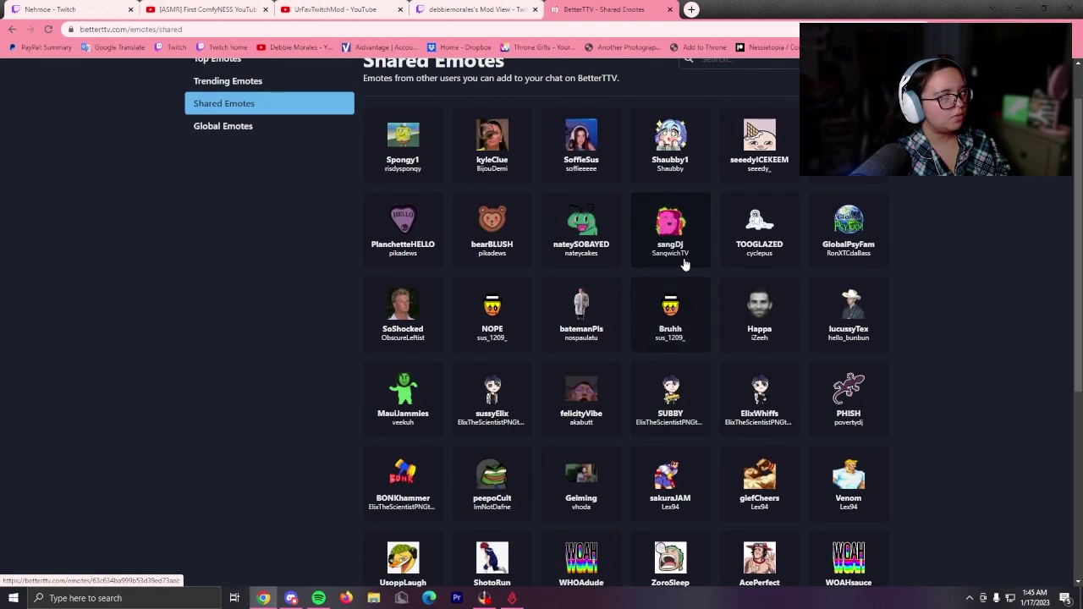
{"action": "scroll", "coordinate": [701, 282], "scroll_direction": "down", "scroll_amount": 3}
{"action": "scroll", "coordinate": [700, 278], "scroll_direction": "up", "scroll_amount": 4}
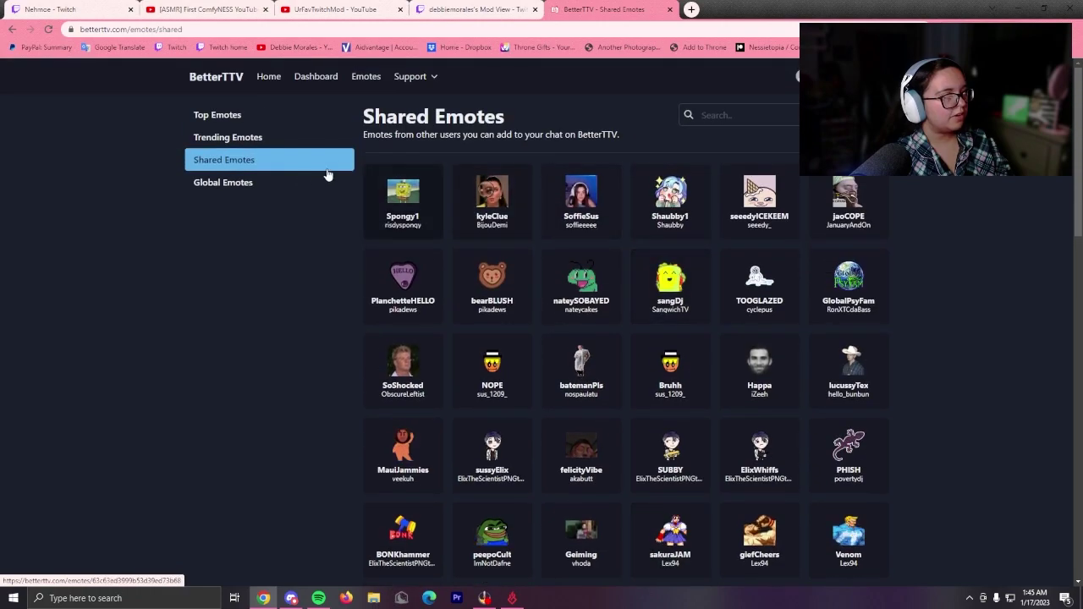
Browse Global Emotes, return to Trending Emotes, and dismiss the Support links list.
{"action": "left_click", "coordinate": [273, 179]}
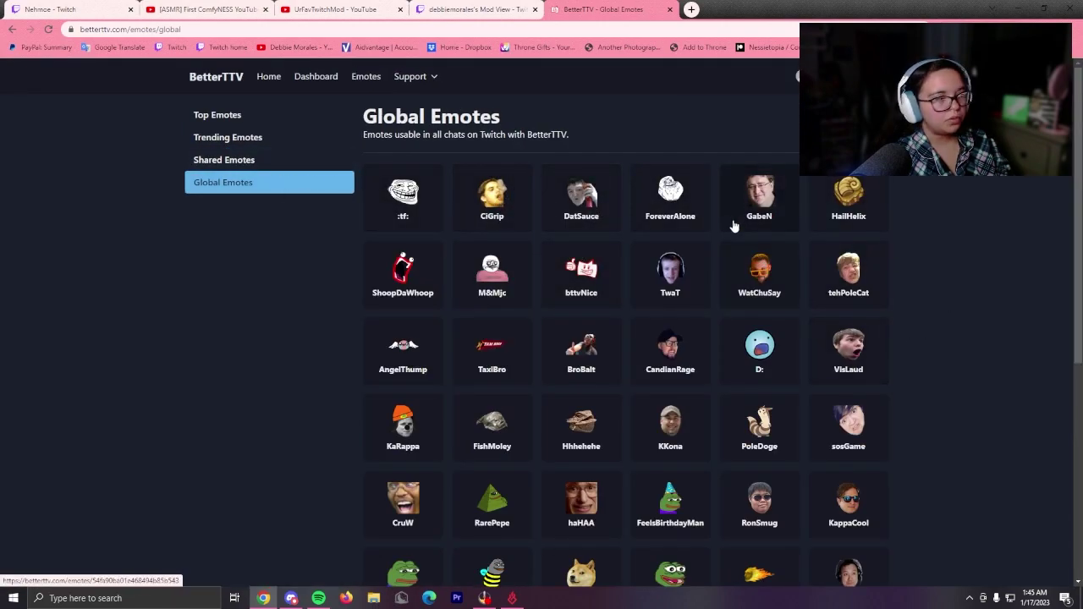
{"action": "scroll", "coordinate": [759, 380], "scroll_direction": "down", "scroll_amount": 5}
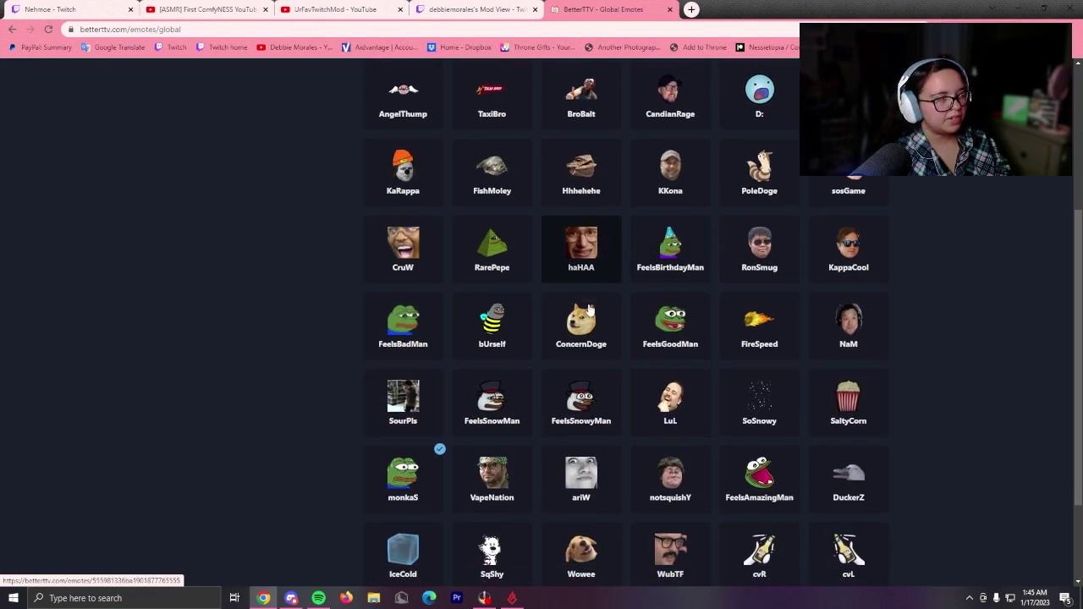
{"action": "scroll", "coordinate": [589, 305], "scroll_direction": "up", "scroll_amount": 10}
{"action": "left_click", "coordinate": [249, 135]}
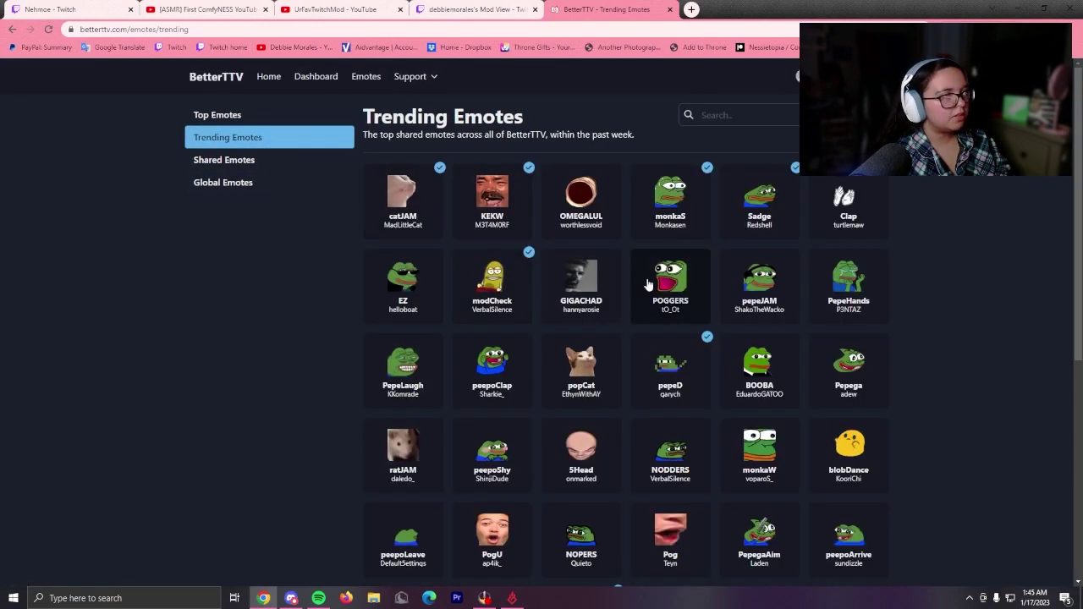
{"action": "scroll", "coordinate": [653, 254], "scroll_direction": "down", "scroll_amount": 4}
{"action": "scroll", "coordinate": [653, 254], "scroll_direction": "down", "scroll_amount": 3}
{"action": "scroll", "coordinate": [658, 243], "scroll_direction": "up", "scroll_amount": 8}
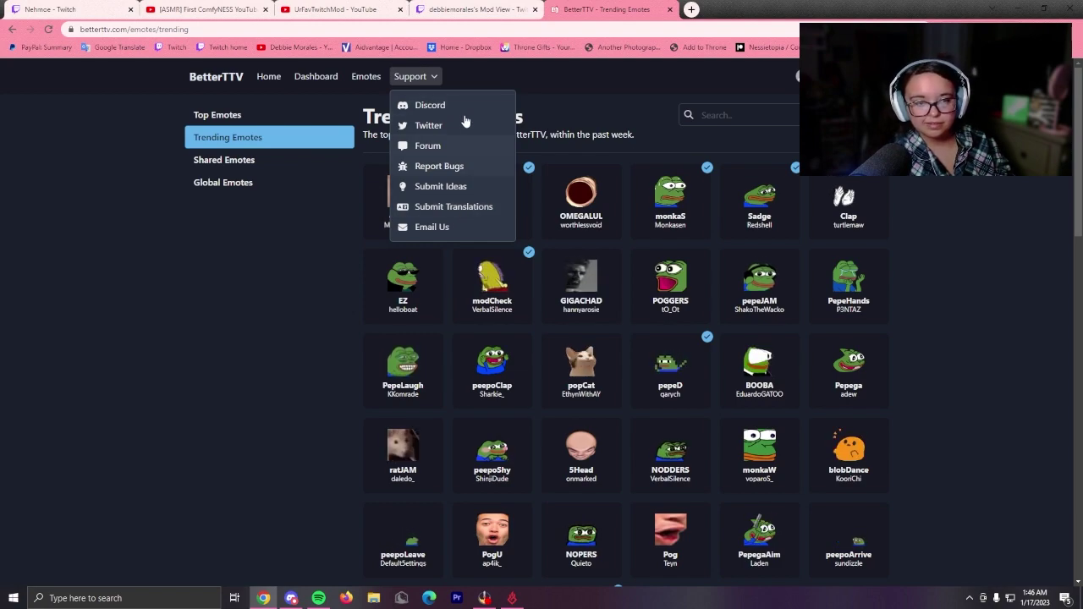
{"action": "left_click", "coordinate": [566, 97]}
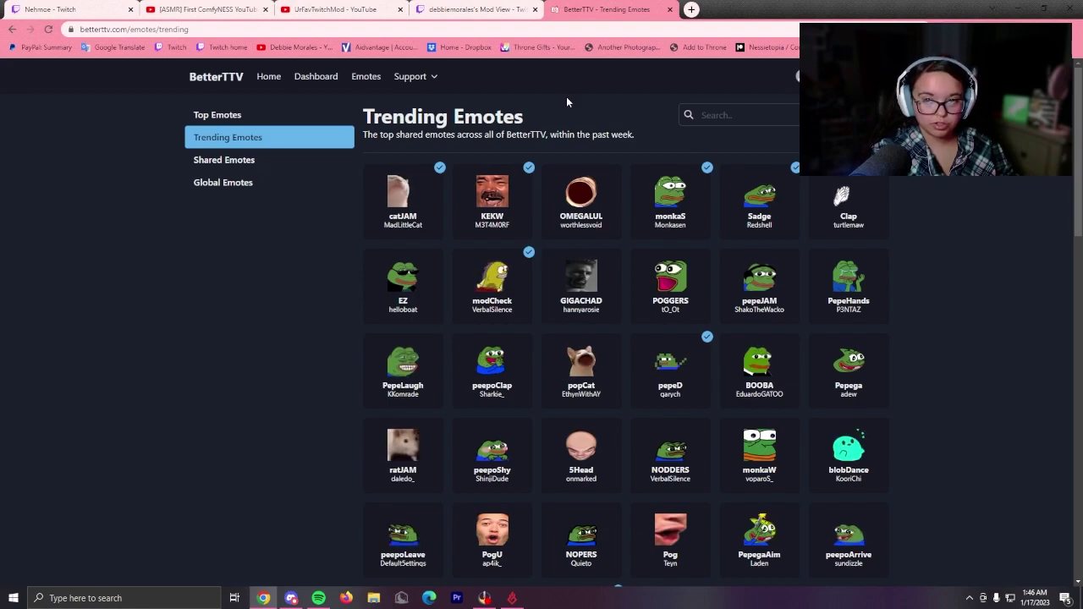
{"action": "left_click", "coordinate": [315, 78]}
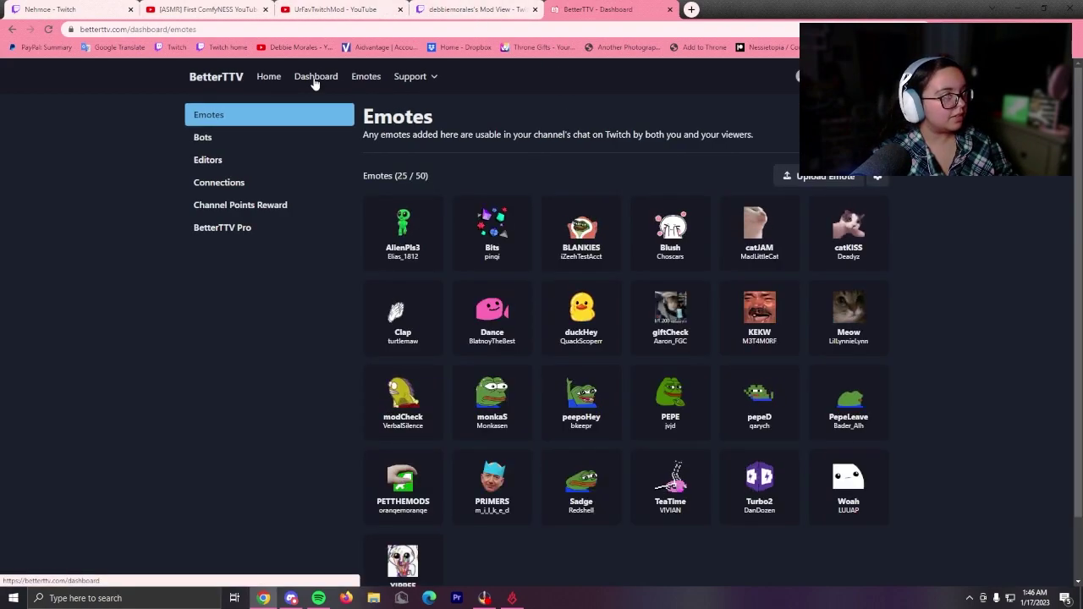
{"action": "left_click", "coordinate": [785, 179]}
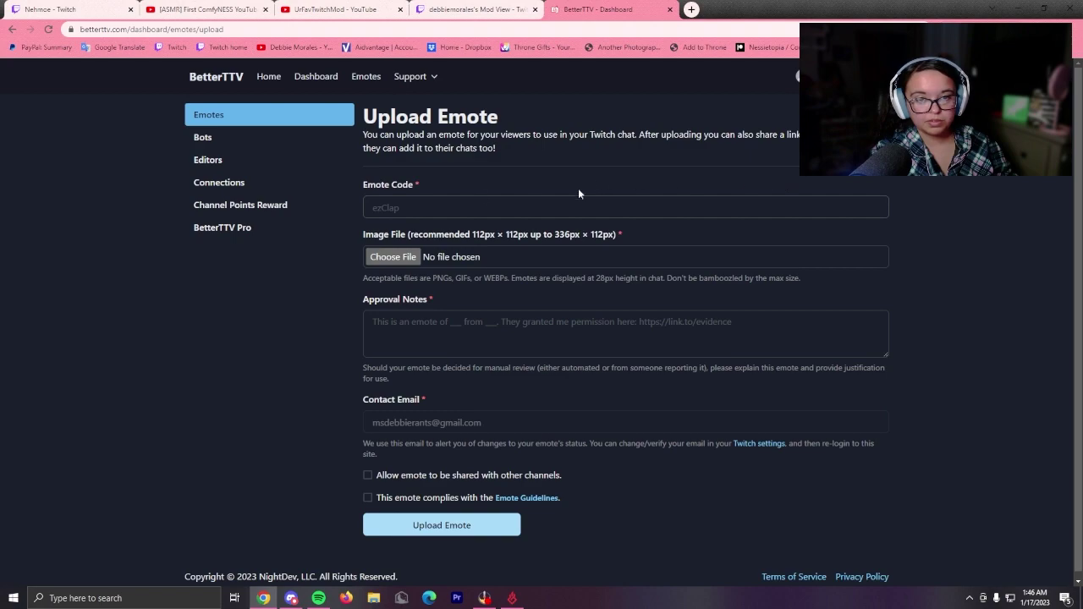
{"action": "scroll", "coordinate": [494, 313], "scroll_direction": "down", "scroll_amount": 1}
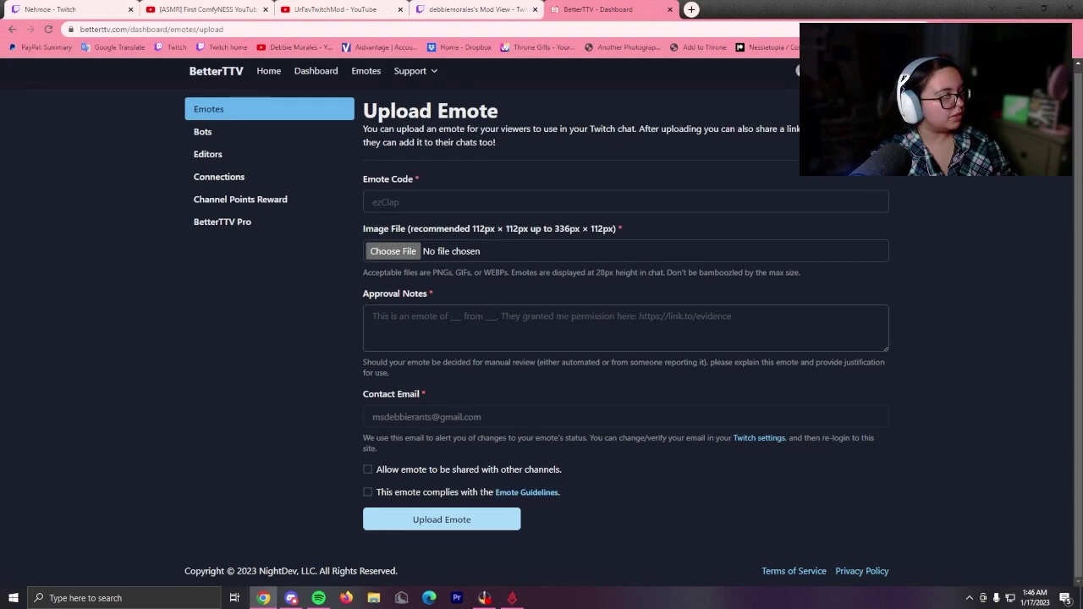
{"action": "left_click", "coordinate": [261, 116]}
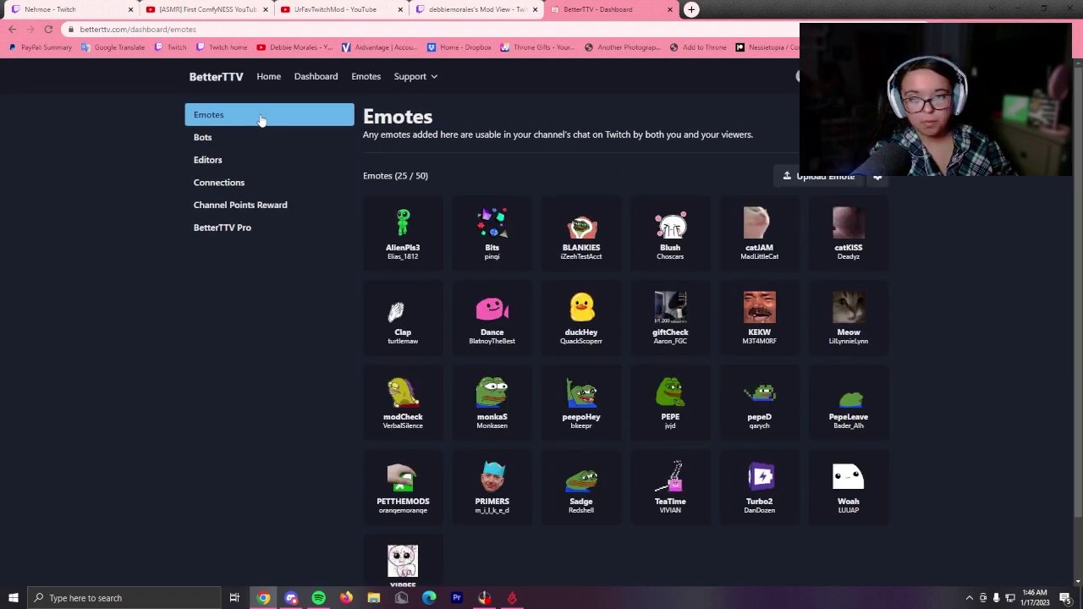